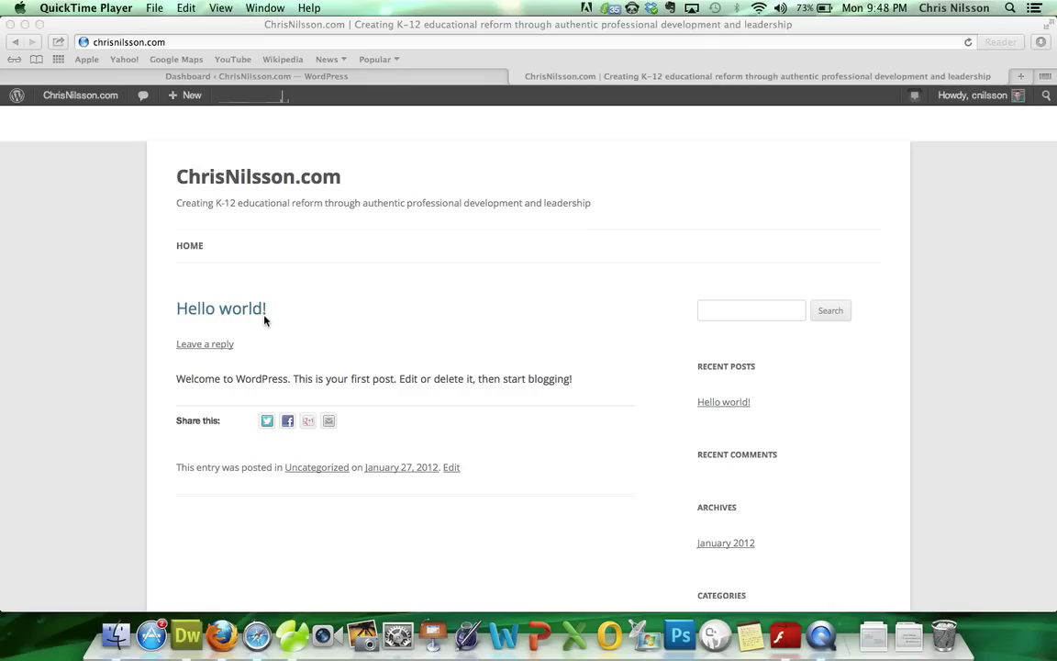
Switch to the site's WordPress dashboard and open GroundWork's section management page.
{"action": "left_click", "coordinate": [308, 77]}
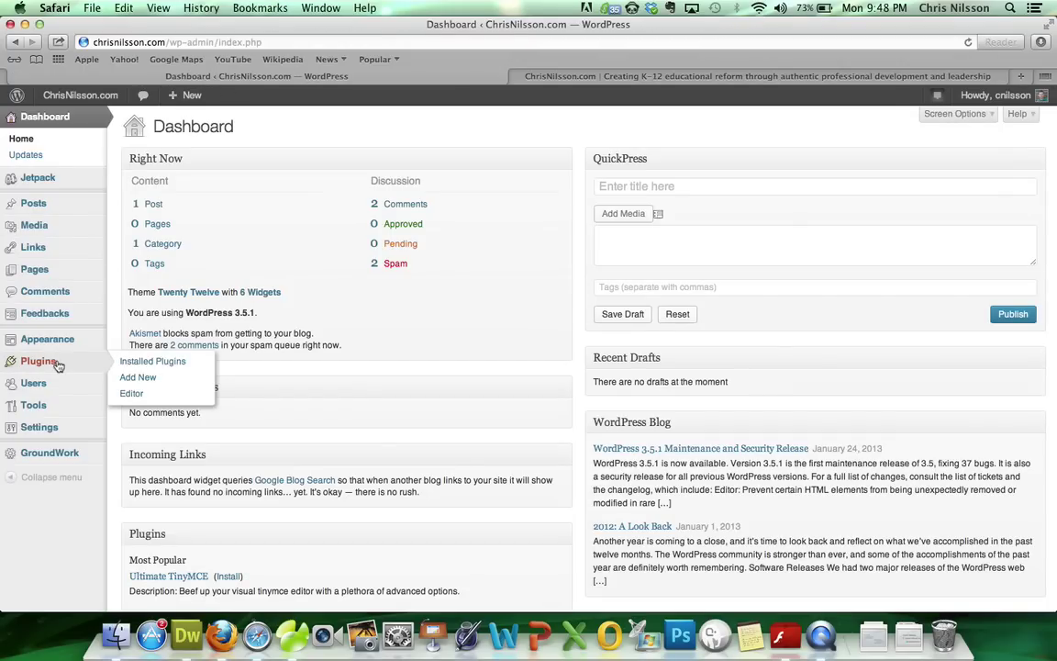
{"action": "mouse_move", "coordinate": [53, 465]}
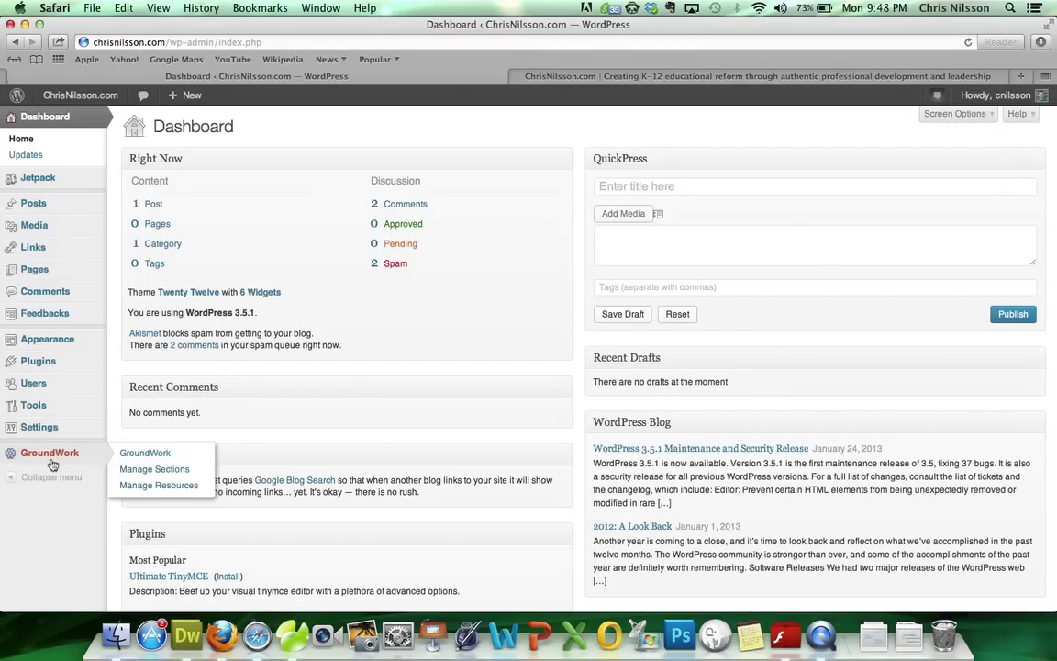
{"action": "left_click", "coordinate": [142, 470]}
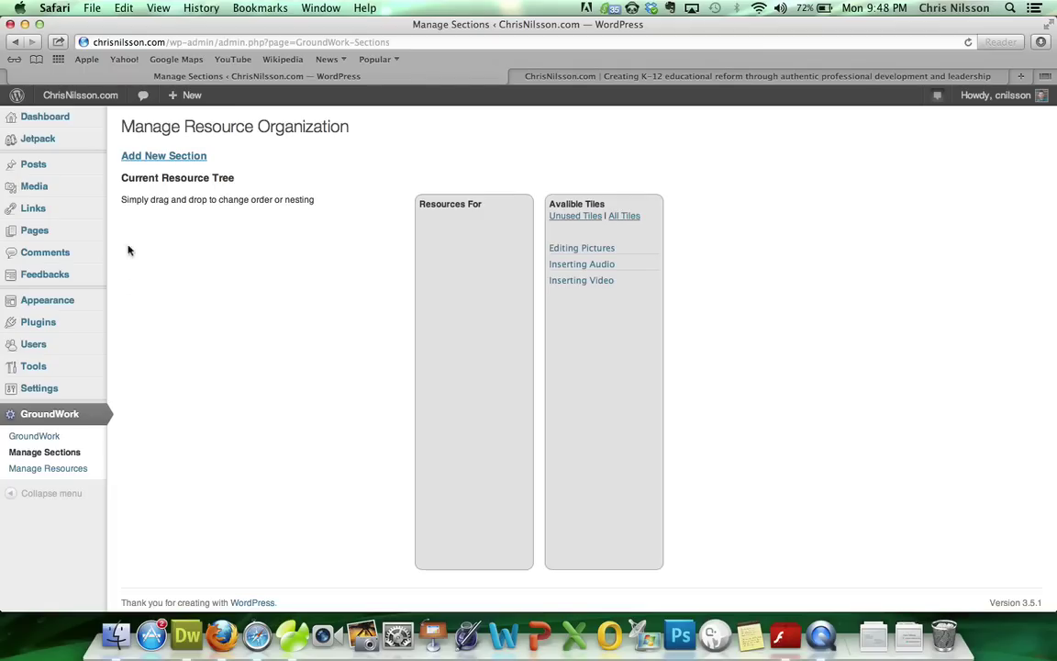
Start a new section titled "Microsoft Office" with the tag line "Productivity Tools".
{"action": "left_click", "coordinate": [174, 161]}
{"action": "left_click", "coordinate": [170, 196]}
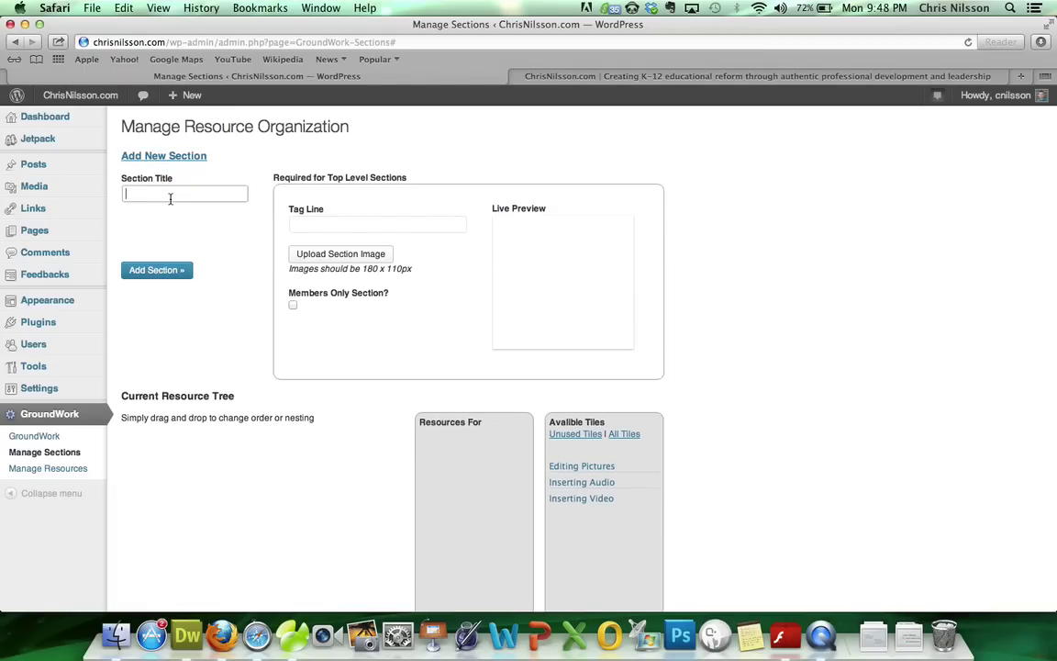
{"action": "type", "text": "MicrosoftO"}
{"action": "key", "text": "BackSpace"}
{"action": "type", "text": "Office"}
{"action": "left_click", "coordinate": [336, 226]}
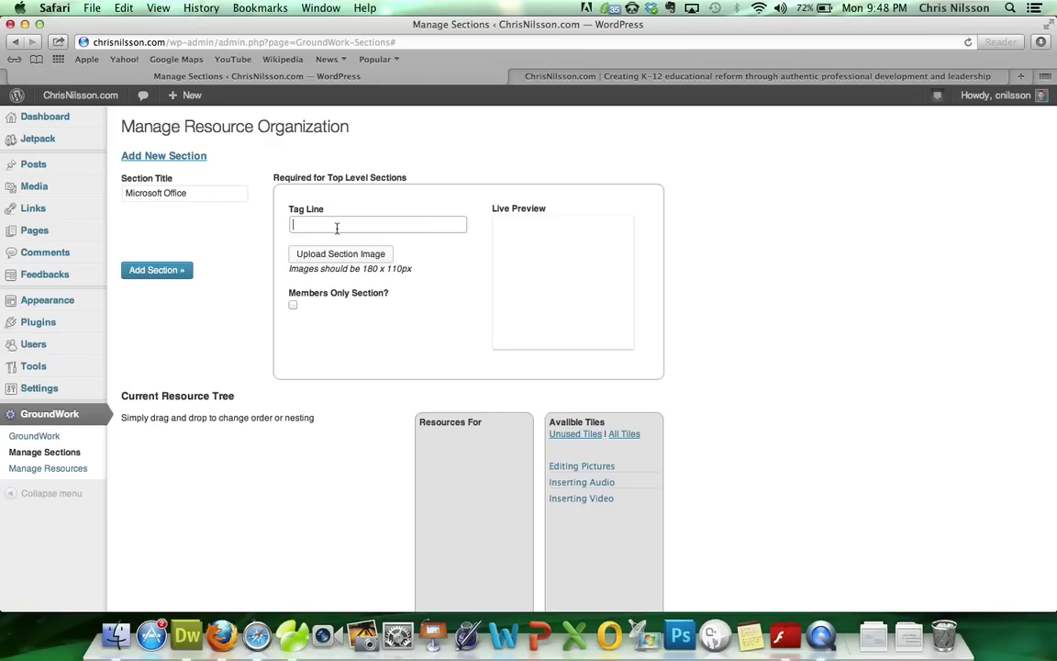
{"action": "type", "text": "Pr"}
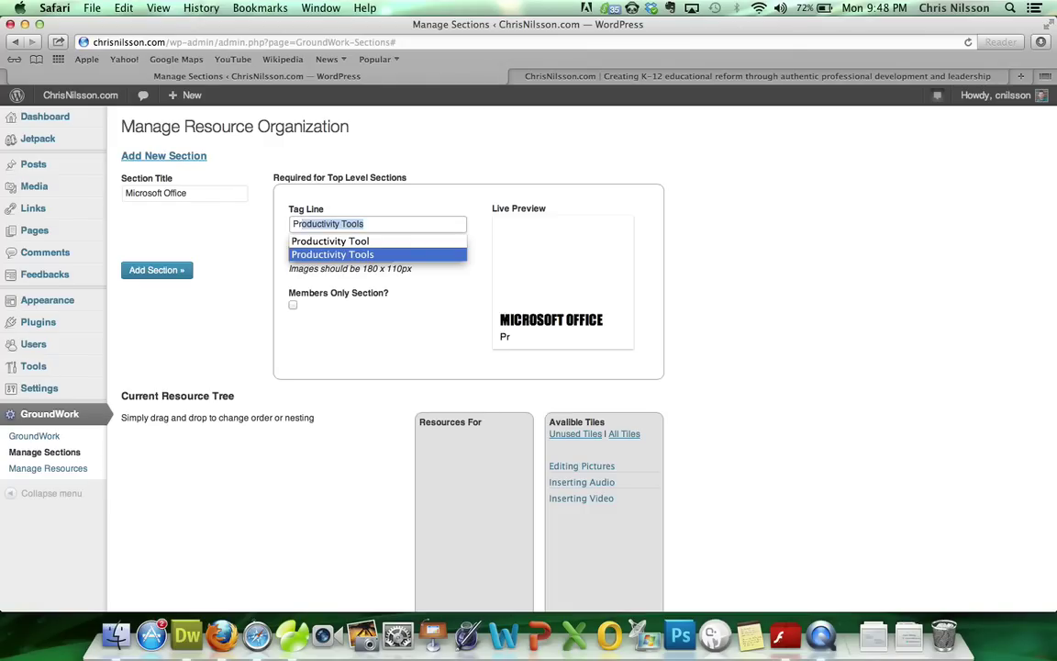
{"action": "left_click", "coordinate": [364, 255]}
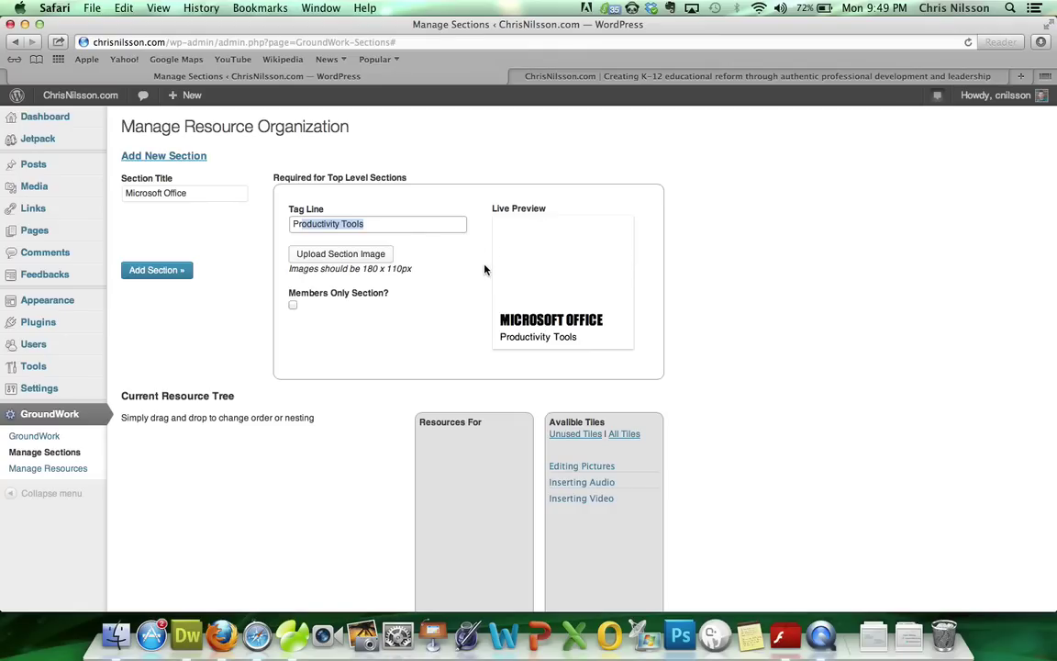
Add the section with Office.jpg from the media library as its image and the members-only option enabled.
{"action": "left_click", "coordinate": [353, 253]}
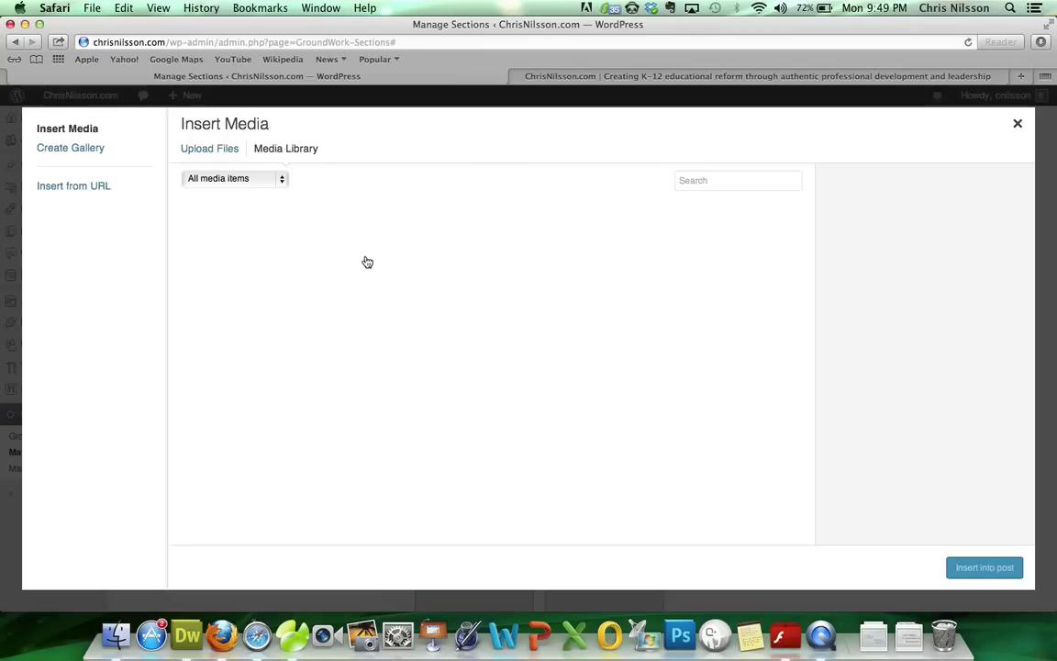
{"action": "left_click", "coordinate": [340, 246]}
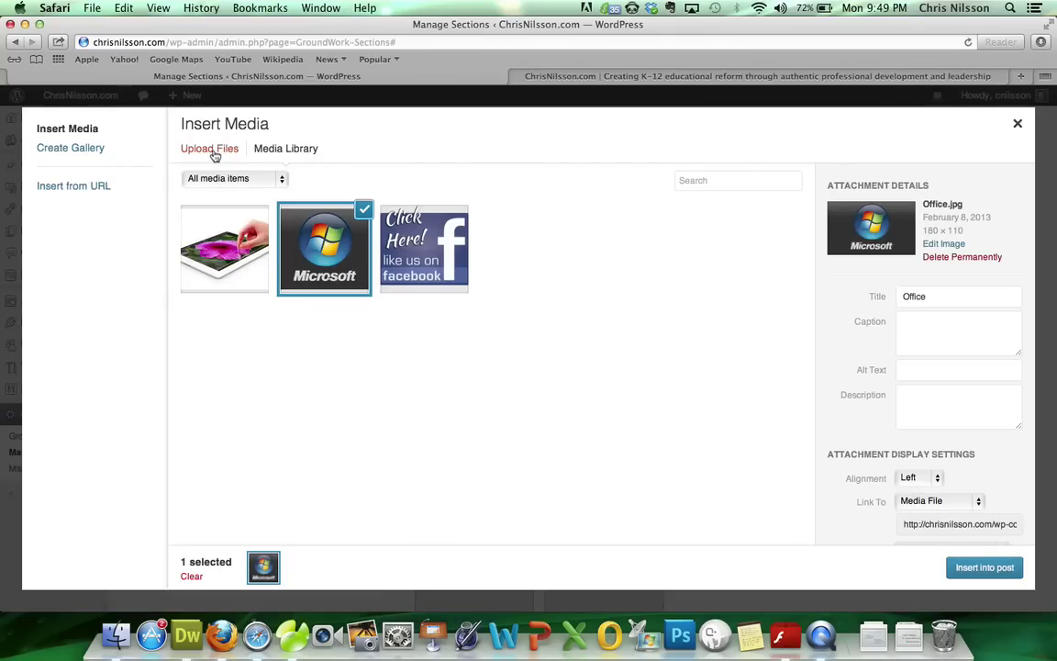
{"action": "left_click", "coordinate": [974, 566]}
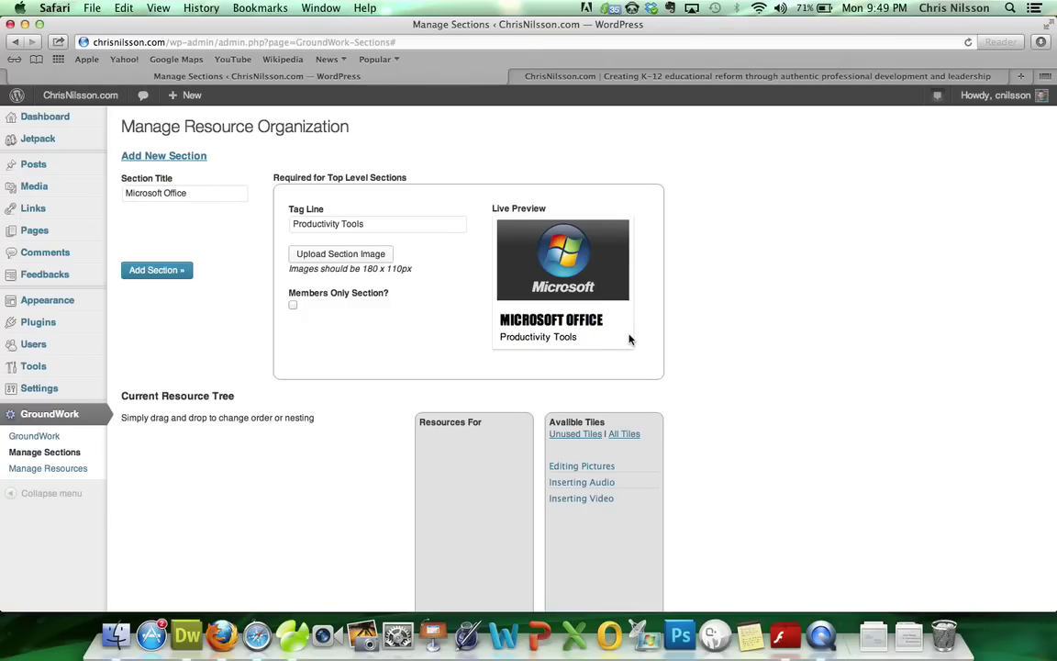
{"action": "left_click", "coordinate": [294, 307]}
{"action": "left_click", "coordinate": [156, 270]}
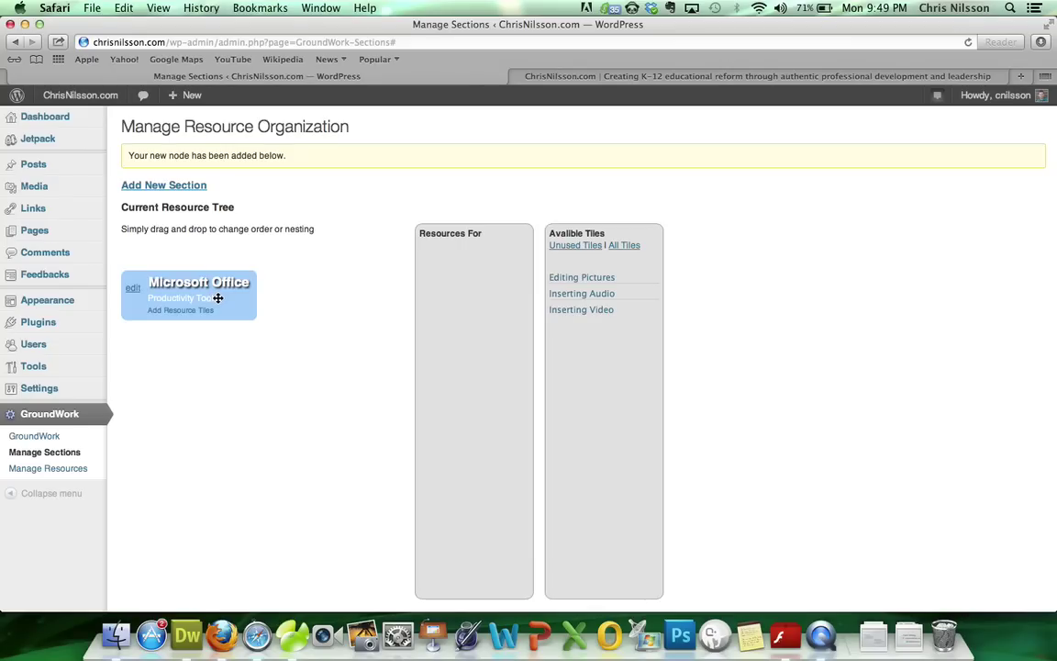
Add a new section titled "Word" without a tag line or image.
{"action": "left_click", "coordinate": [166, 186]}
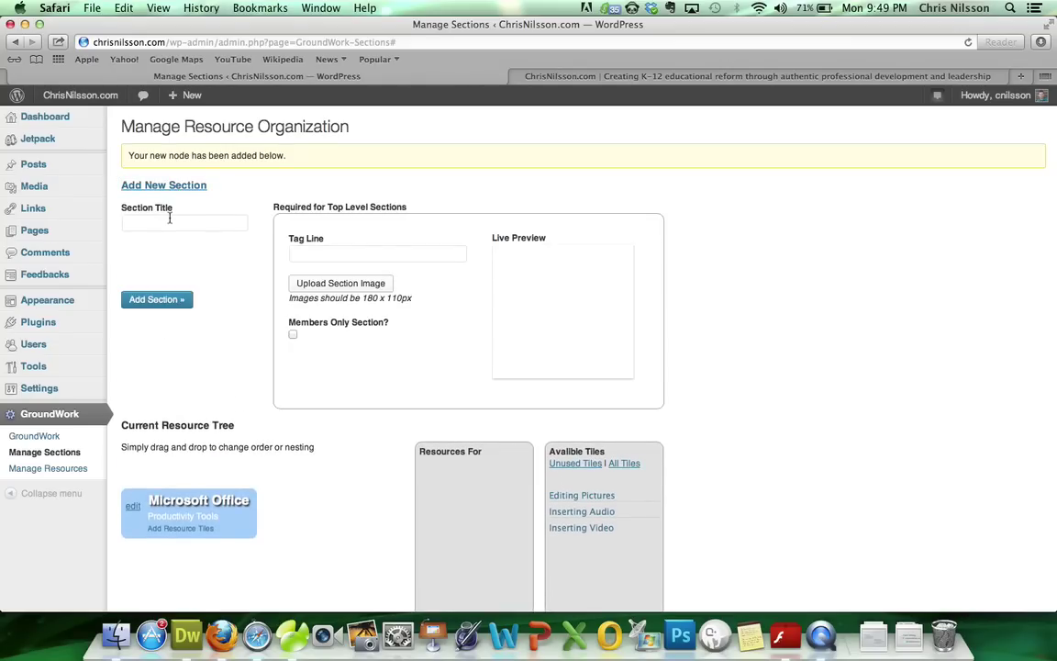
{"action": "left_click", "coordinate": [169, 220]}
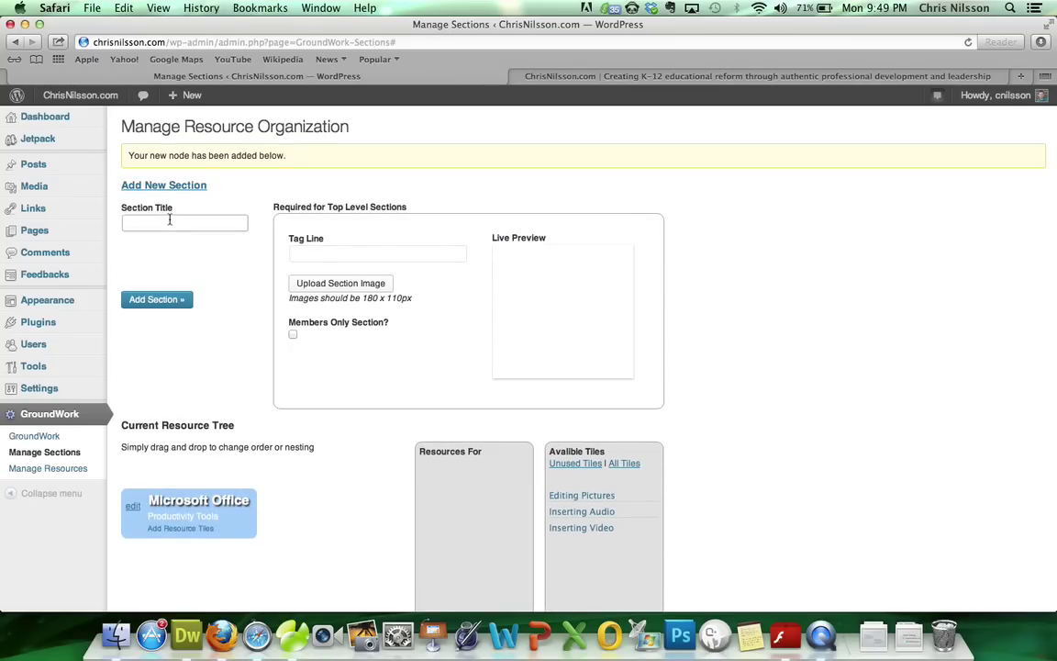
{"action": "type", "text": "Word"}
{"action": "left_click", "coordinate": [170, 301]}
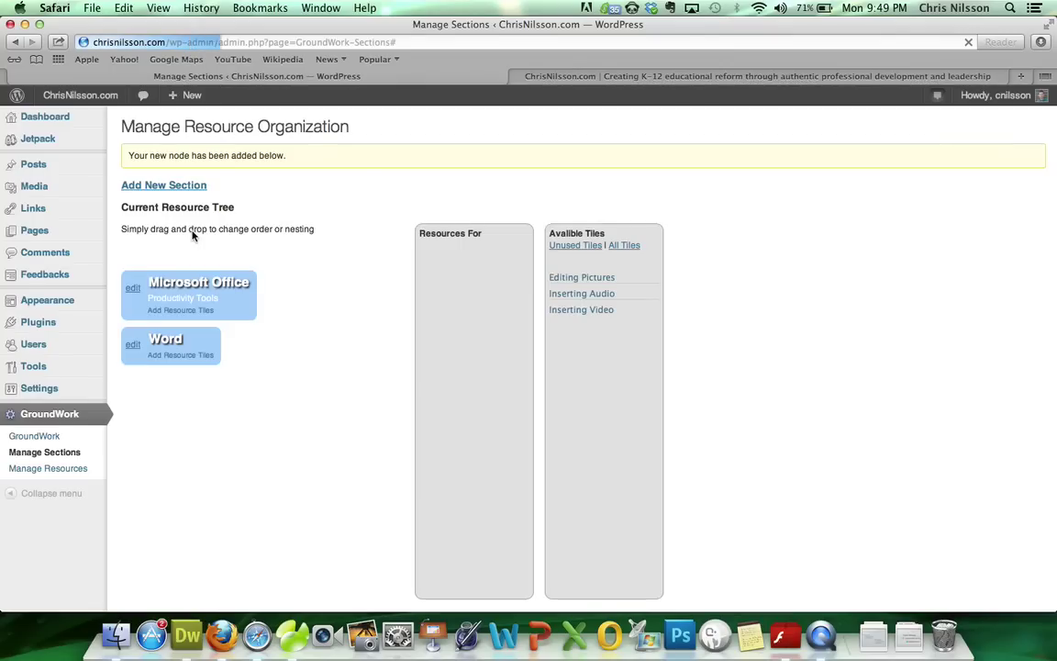
Add two more sections titled "PowerPoint" and "Excel" to the resource tree.
{"action": "left_click", "coordinate": [172, 187]}
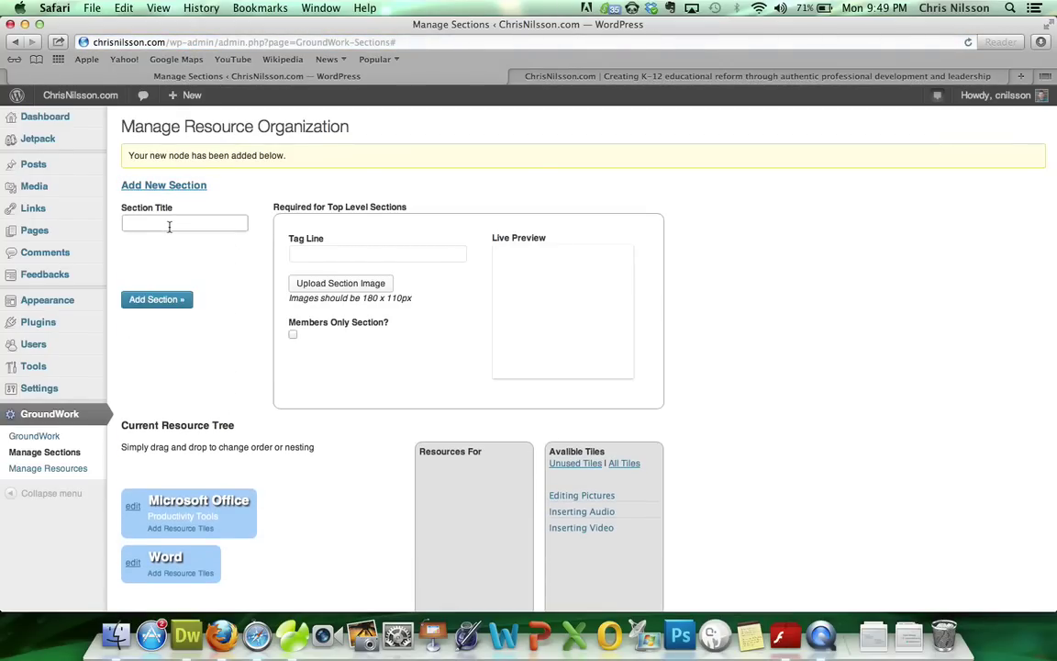
{"action": "left_click", "coordinate": [168, 225]}
{"action": "type", "text": "PowerPoint"}
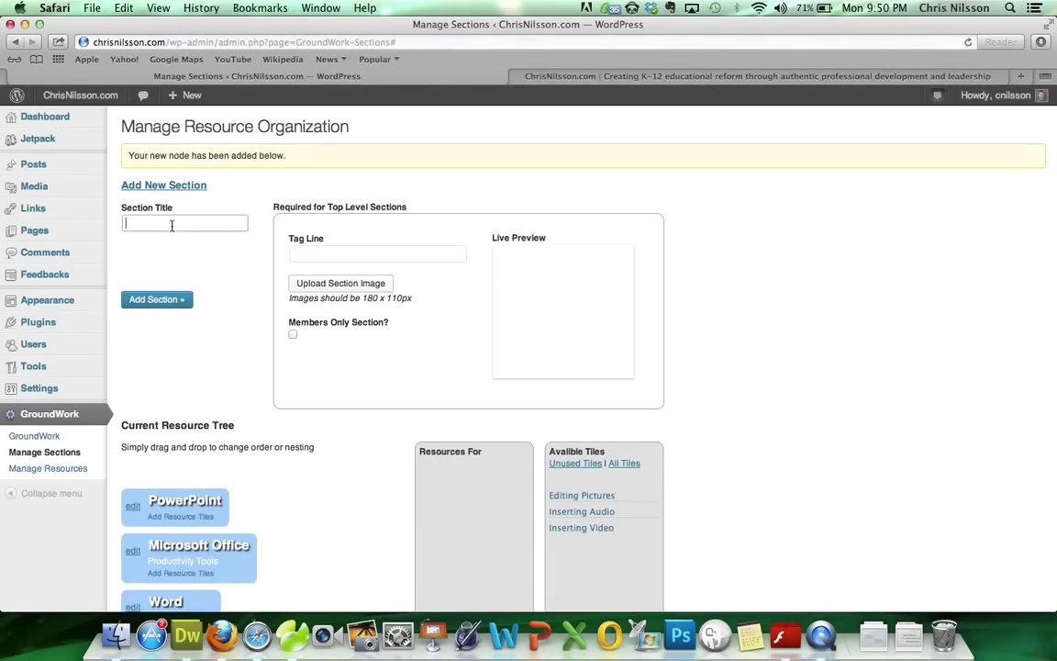
{"action": "left_click", "coordinate": [172, 226]}
{"action": "type", "text": "Excel"}
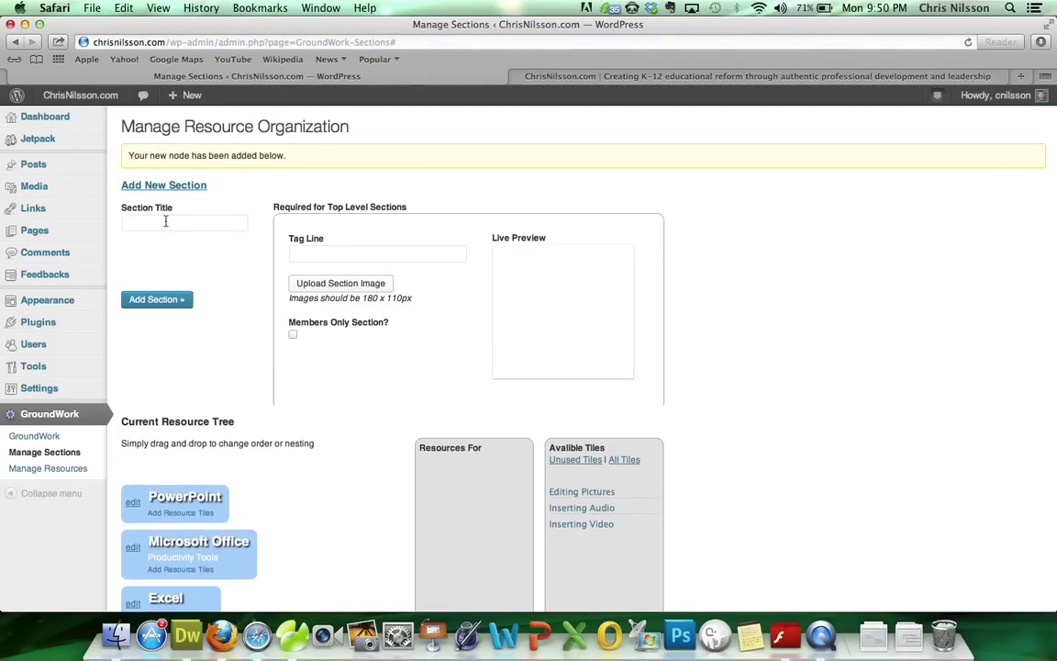
Add a new section titled "OneNote" to the resource tree.
{"action": "left_click", "coordinate": [162, 225]}
{"action": "type", "text": "One"}
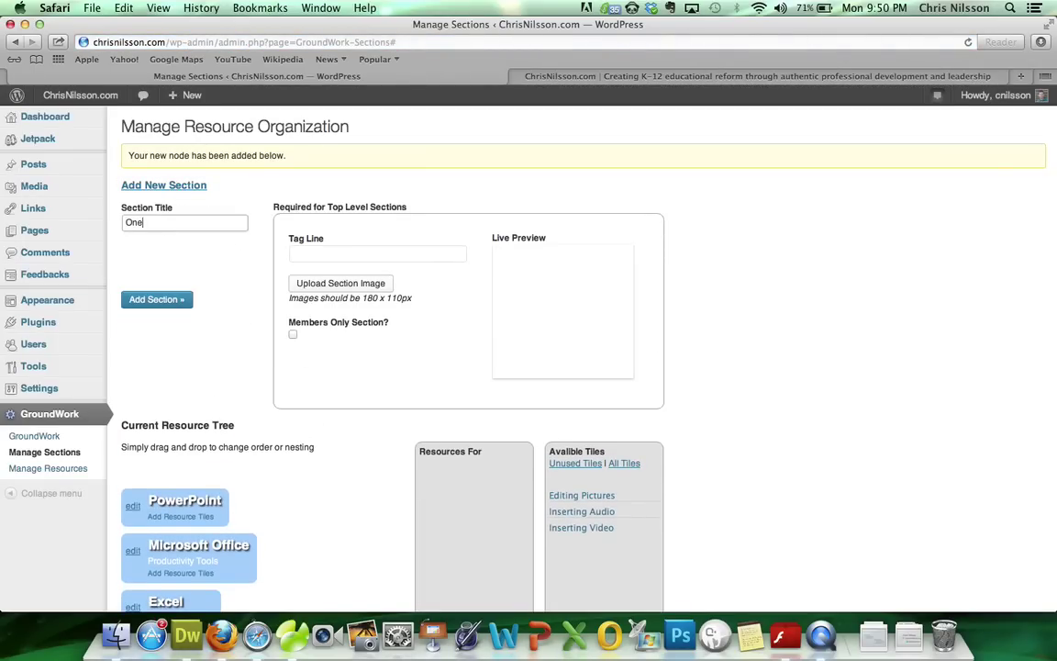
{"action": "type", "text": "Note"}
{"action": "left_click", "coordinate": [165, 308]}
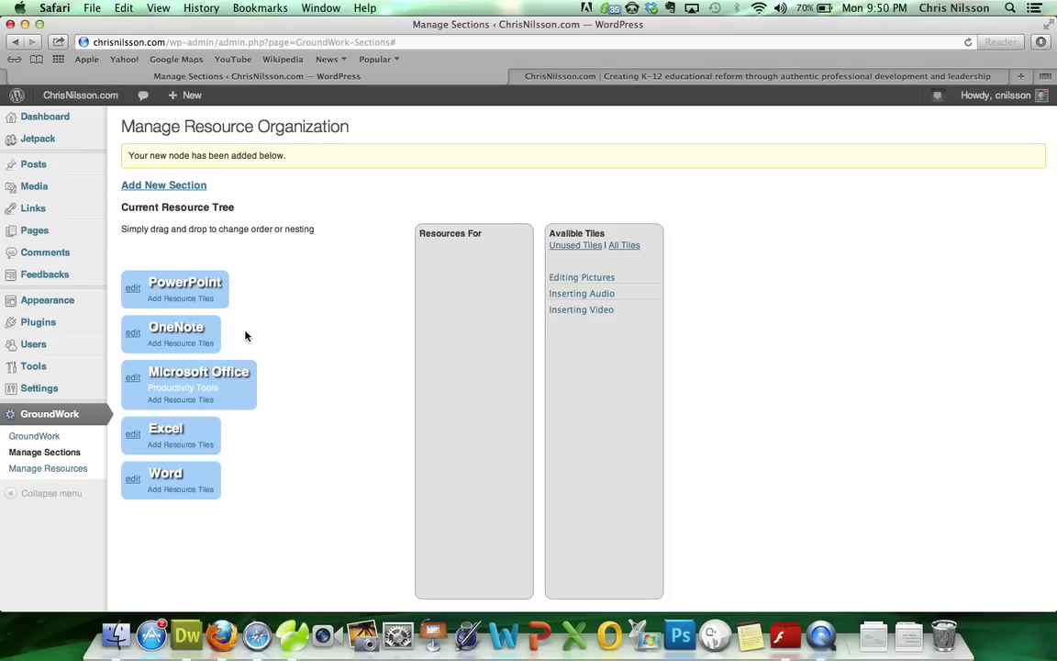
Add a new section titled "Getting Started" to the resource tree.
{"action": "left_click", "coordinate": [174, 187]}
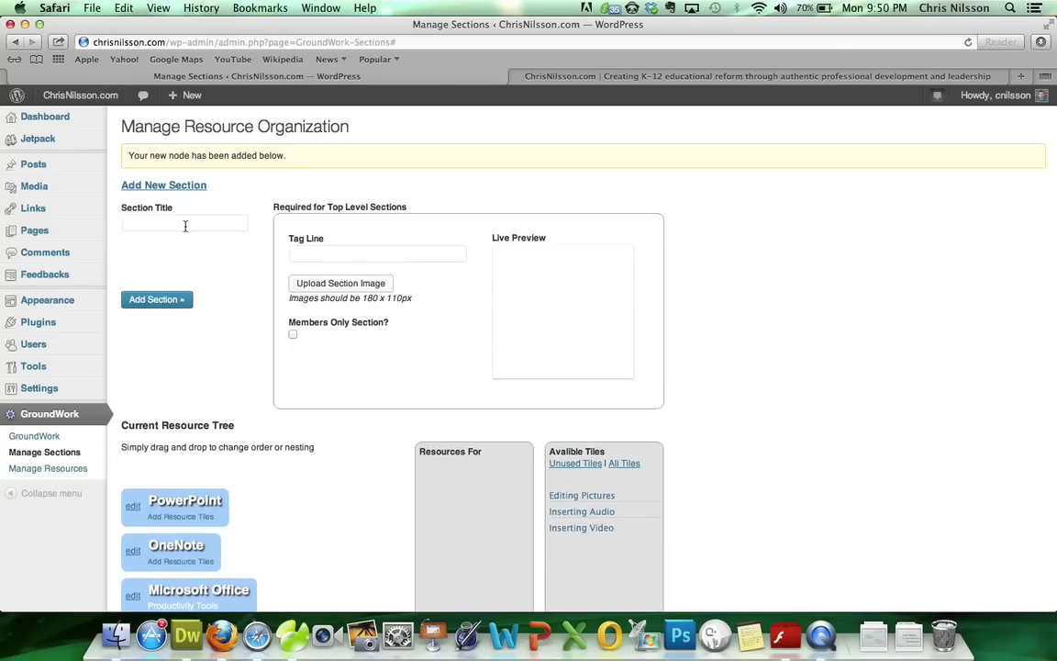
{"action": "left_click", "coordinate": [185, 225]}
{"action": "type", "text": "Getti"}
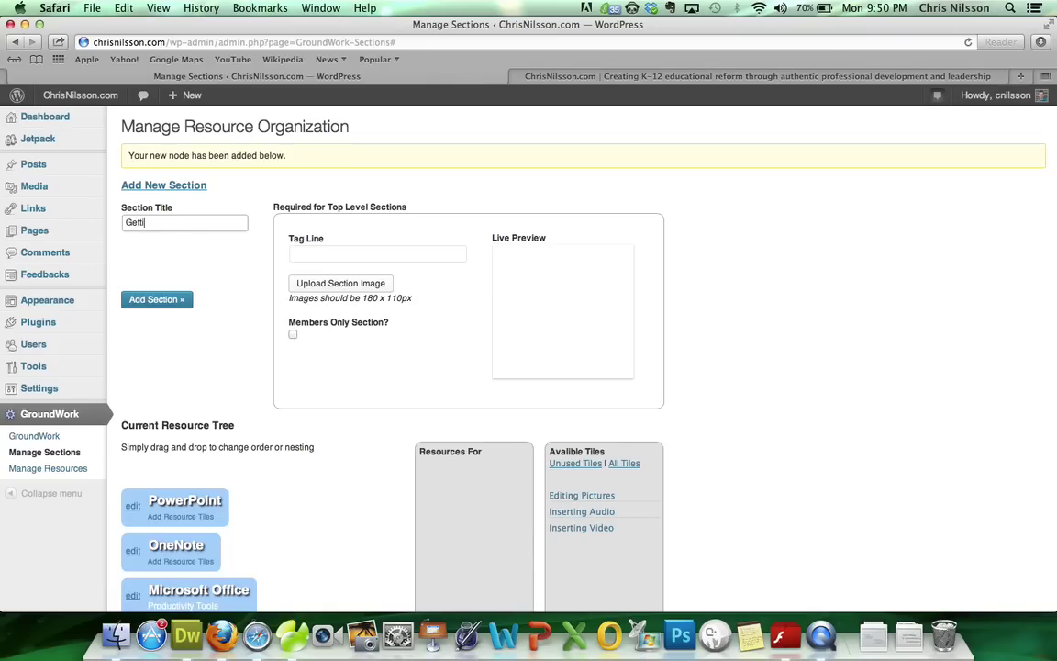
{"action": "type", "text": "ng Started"}
{"action": "left_click", "coordinate": [150, 306]}
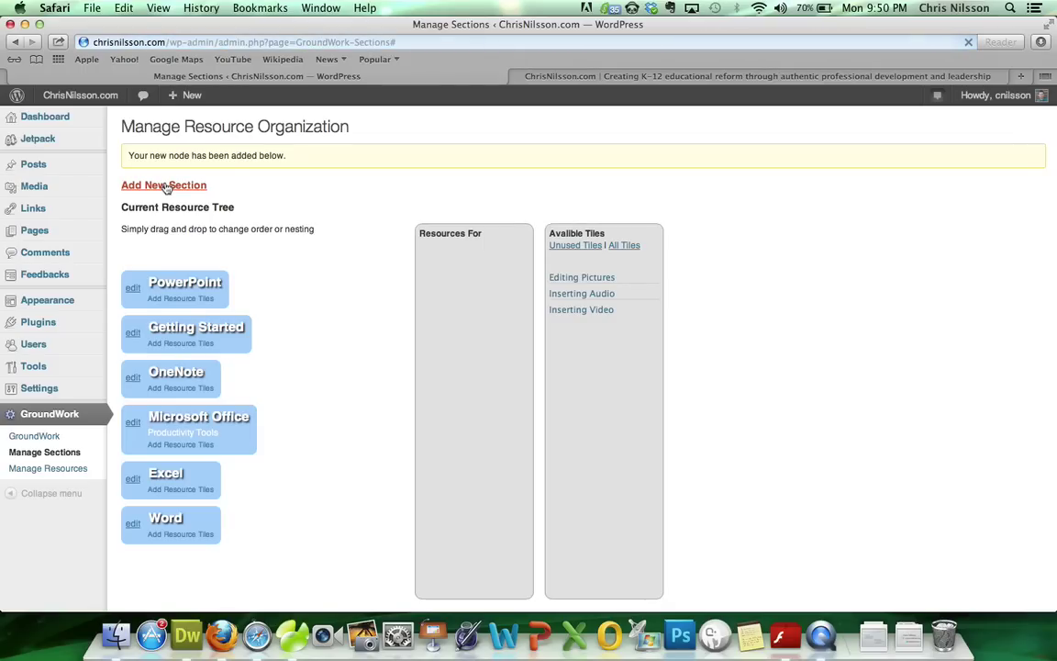
Add a new section titled "Media" to the resource tree.
{"action": "left_click", "coordinate": [166, 187]}
{"action": "left_click", "coordinate": [164, 221]}
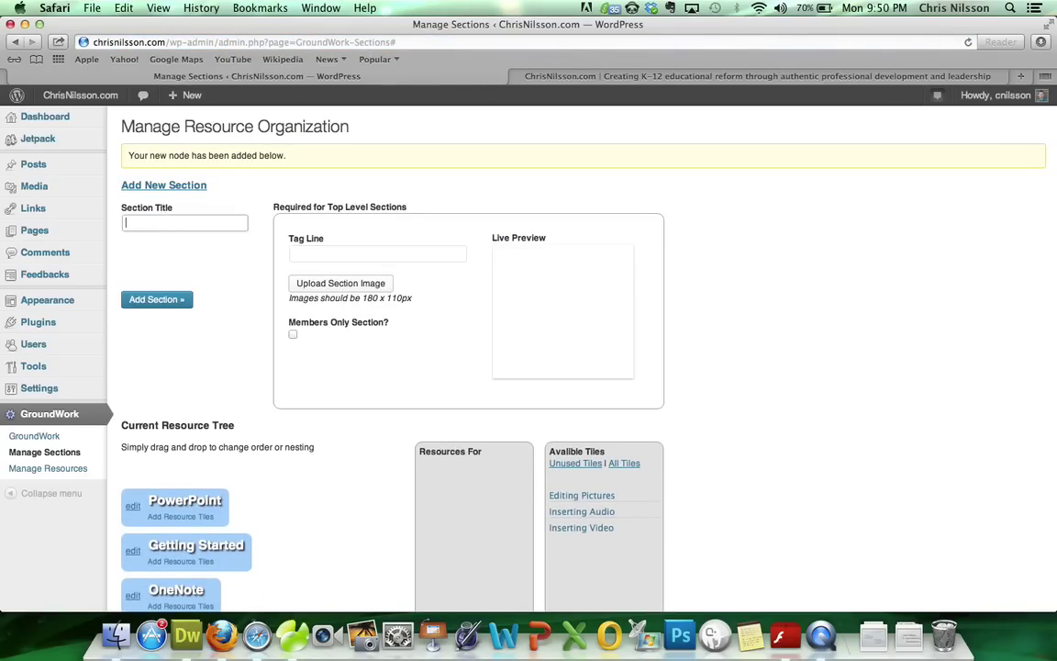
{"action": "type", "text": "M"}
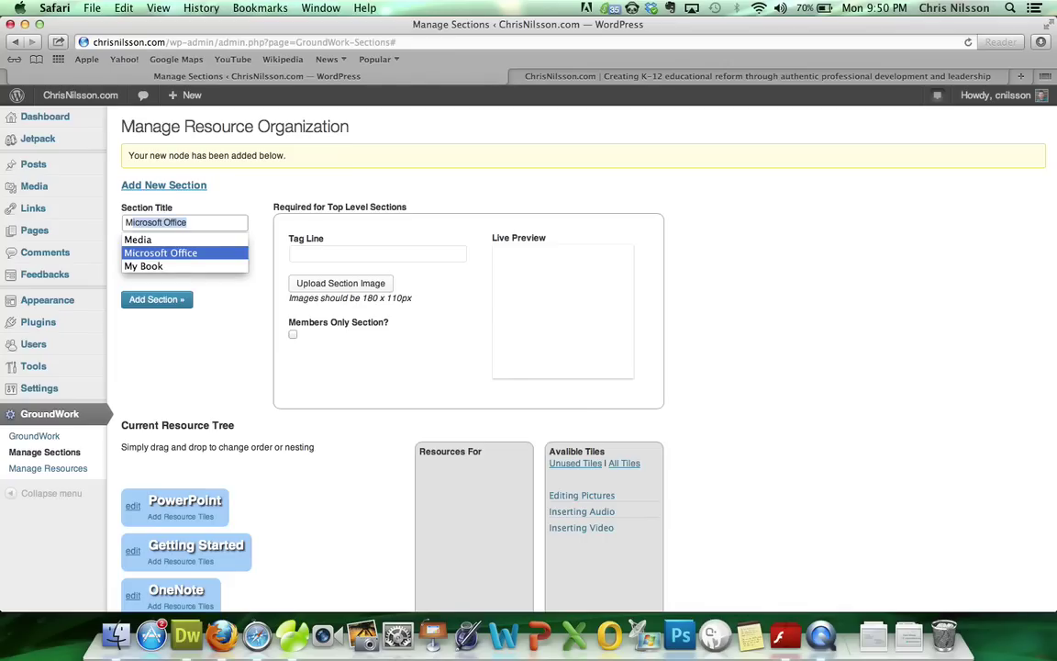
{"action": "type", "text": "edi"}
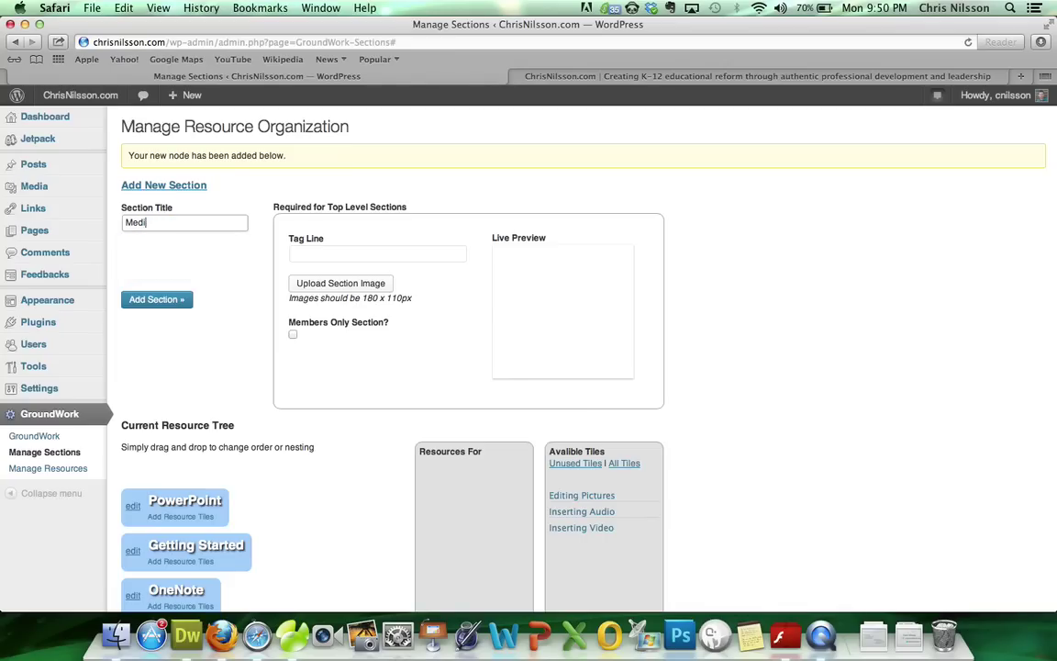
{"action": "left_click", "coordinate": [170, 303]}
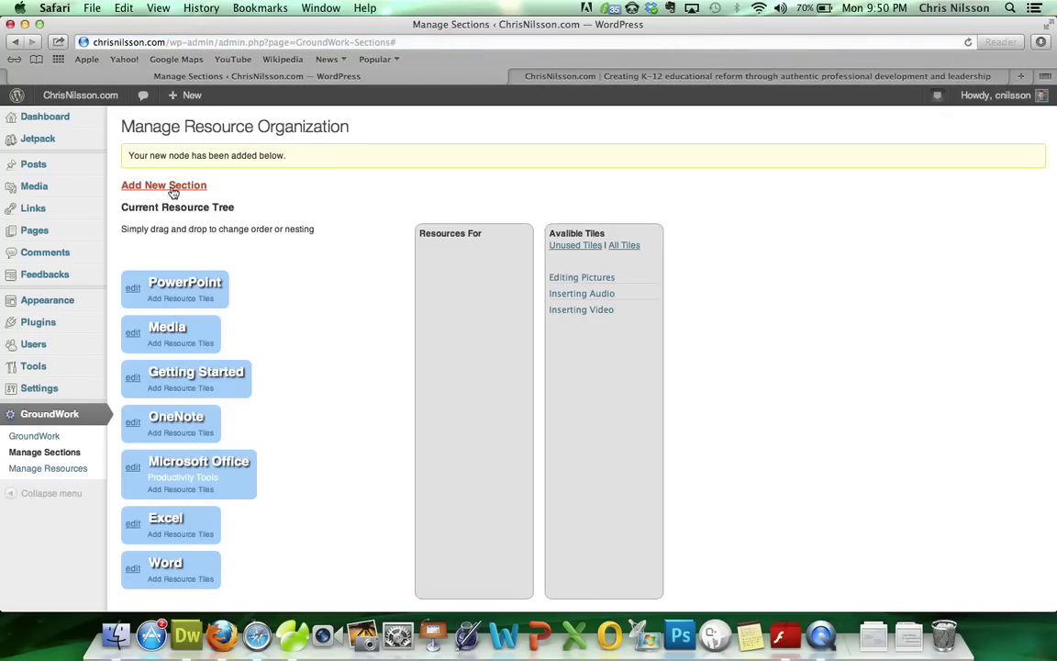
Add a new section titled "Viewing & Sharing" to the resource tree.
{"action": "left_click", "coordinate": [168, 220]}
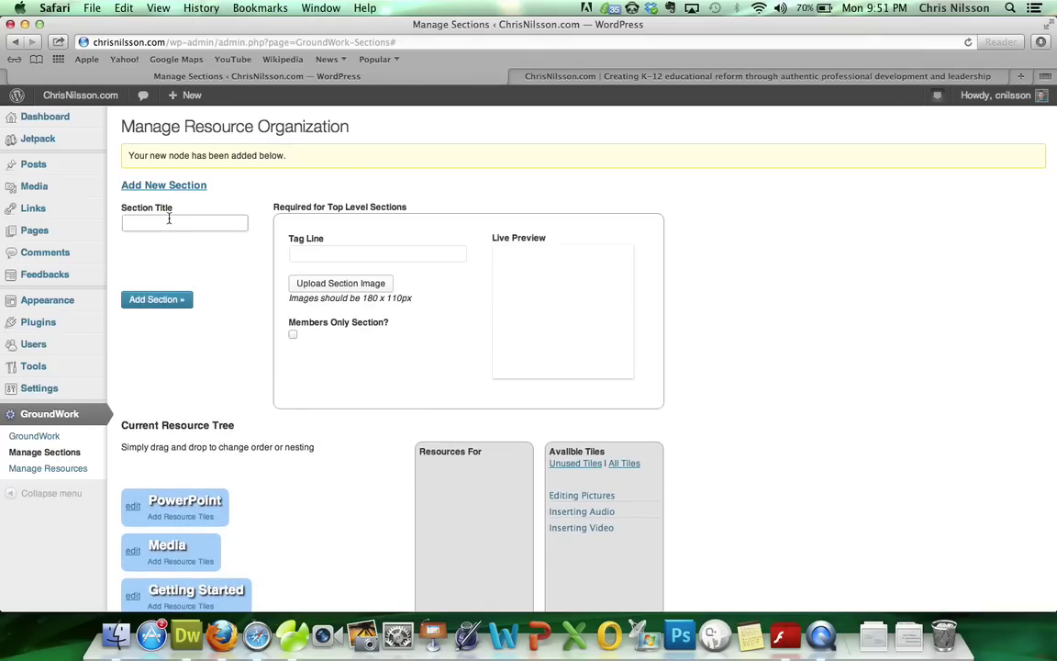
{"action": "type", "text": "Viewig"}
{"action": "key", "text": "Down"}
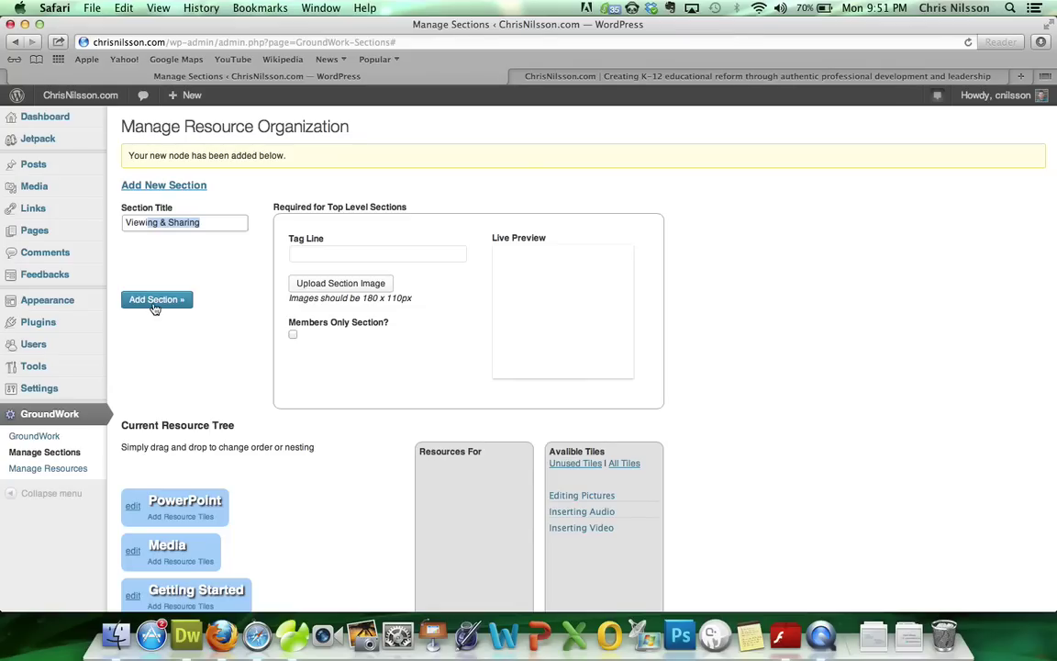
{"action": "left_click", "coordinate": [158, 306]}
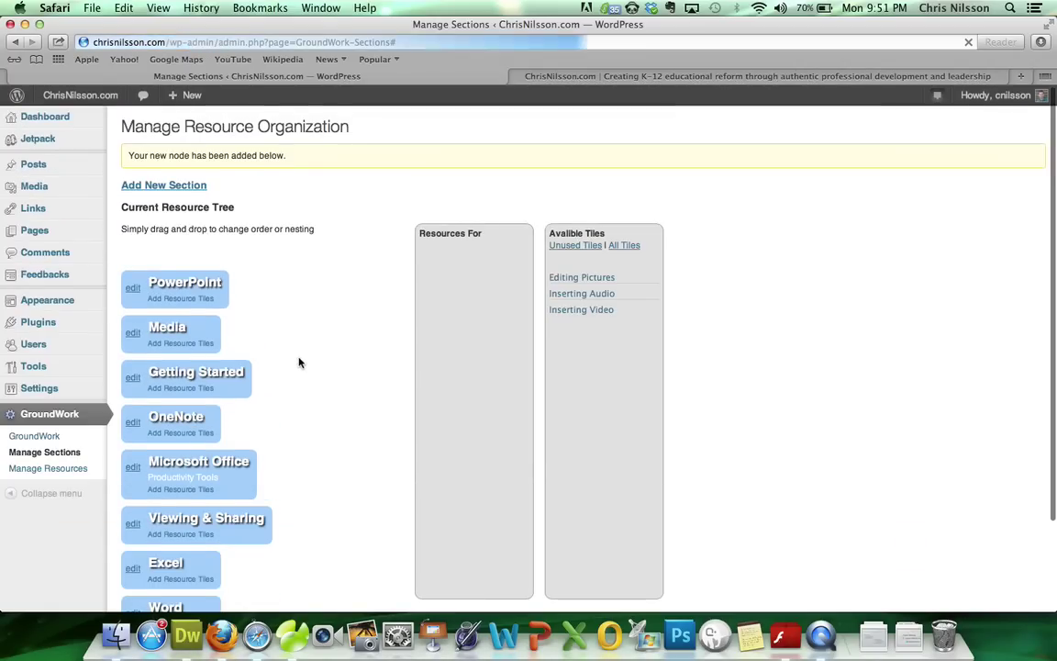
Nest Word, PowerPoint, OneNote and Excel, in that order, beneath Microsoft Office in the resource tree.
{"action": "scroll", "coordinate": [298, 362], "scroll_direction": "down", "scroll_amount": 3}
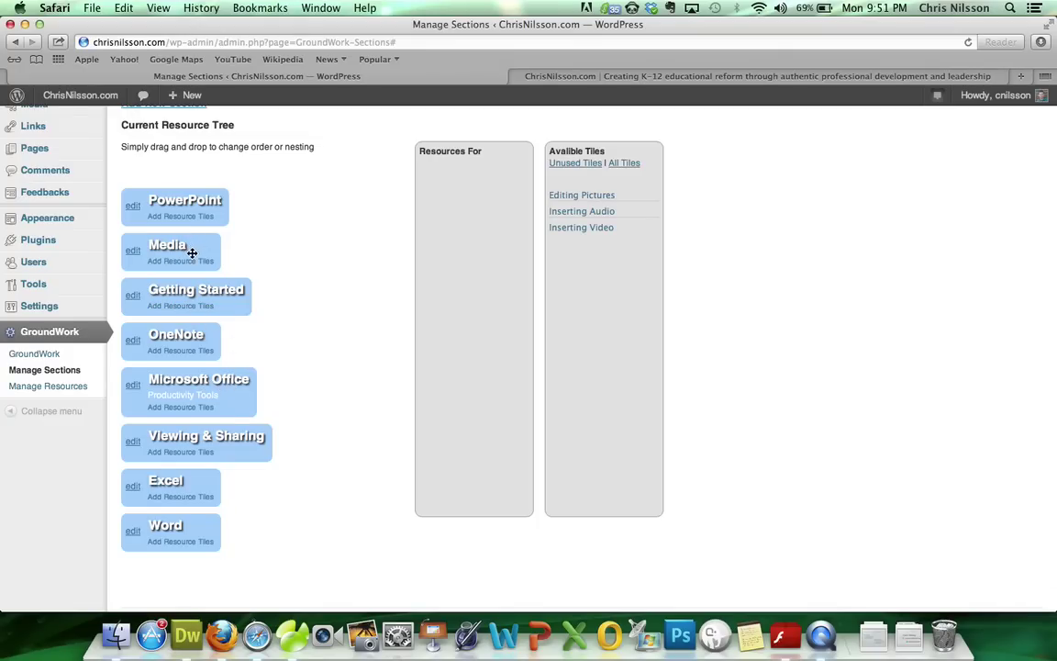
{"action": "left_click_drag", "start_coordinate": [200, 209], "coordinate": [222, 413]}
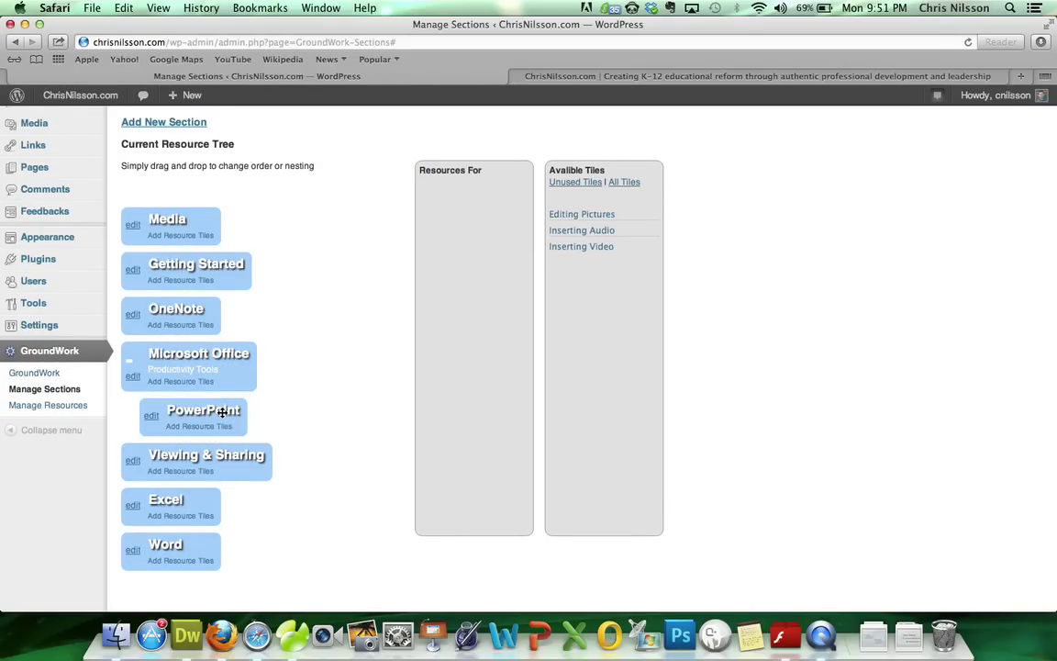
{"action": "left_click", "coordinate": [130, 365]}
{"action": "left_click", "coordinate": [130, 364]}
{"action": "left_click_drag", "start_coordinate": [200, 508], "coordinate": [220, 461]}
{"action": "left_click_drag", "start_coordinate": [206, 545], "coordinate": [232, 401]}
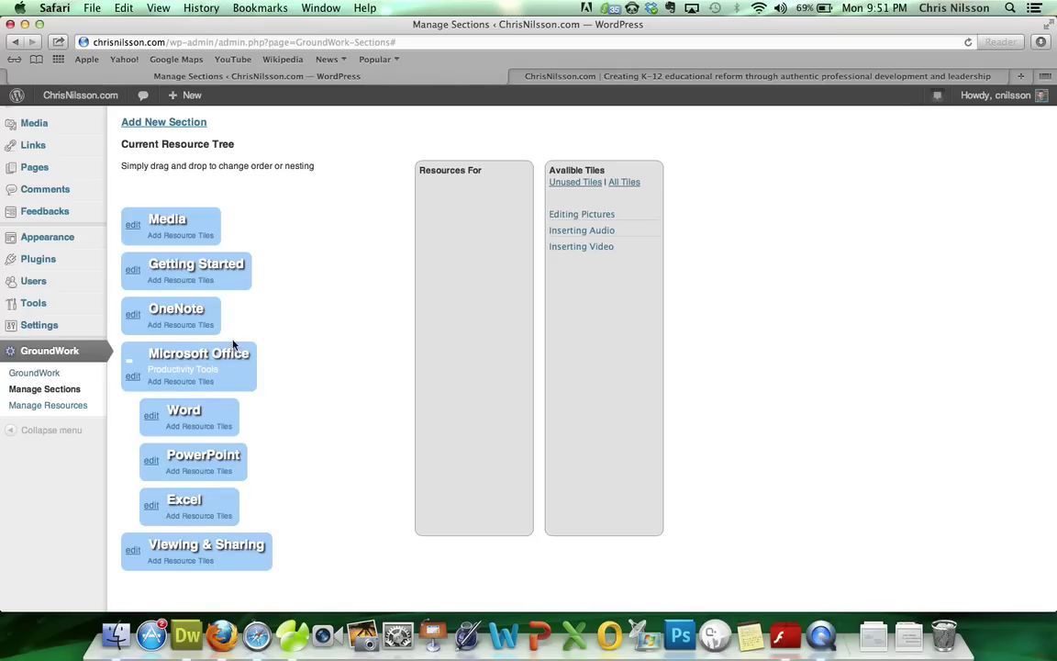
{"action": "left_click_drag", "start_coordinate": [206, 310], "coordinate": [226, 456]}
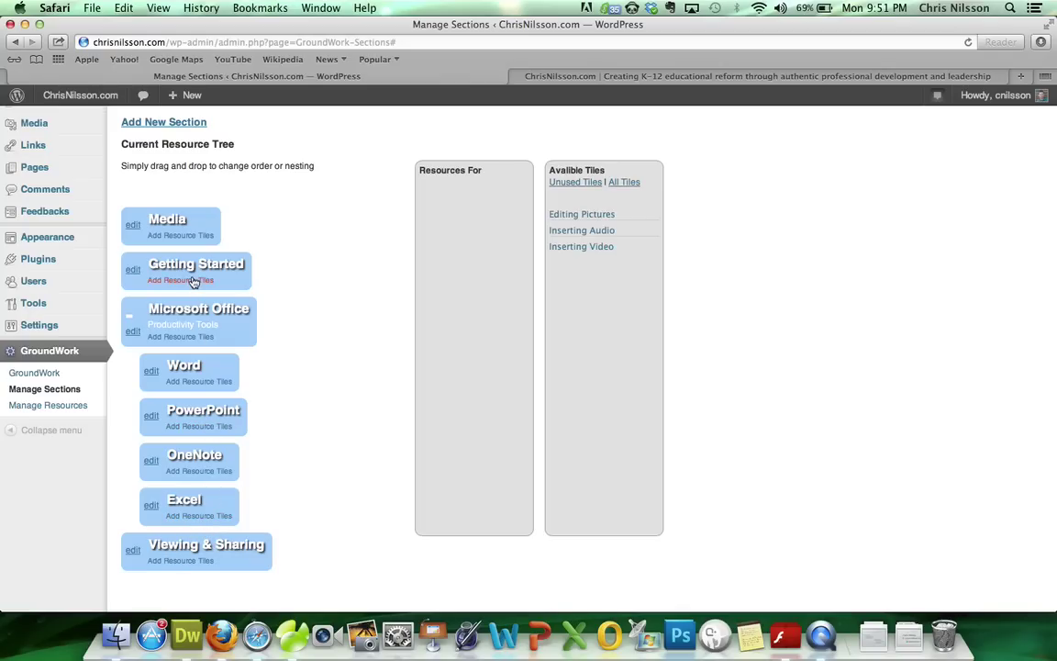
Nest Getting Started and Media, in that order, beneath PowerPoint in the resource tree.
{"action": "left_click_drag", "start_coordinate": [193, 275], "coordinate": [229, 417]}
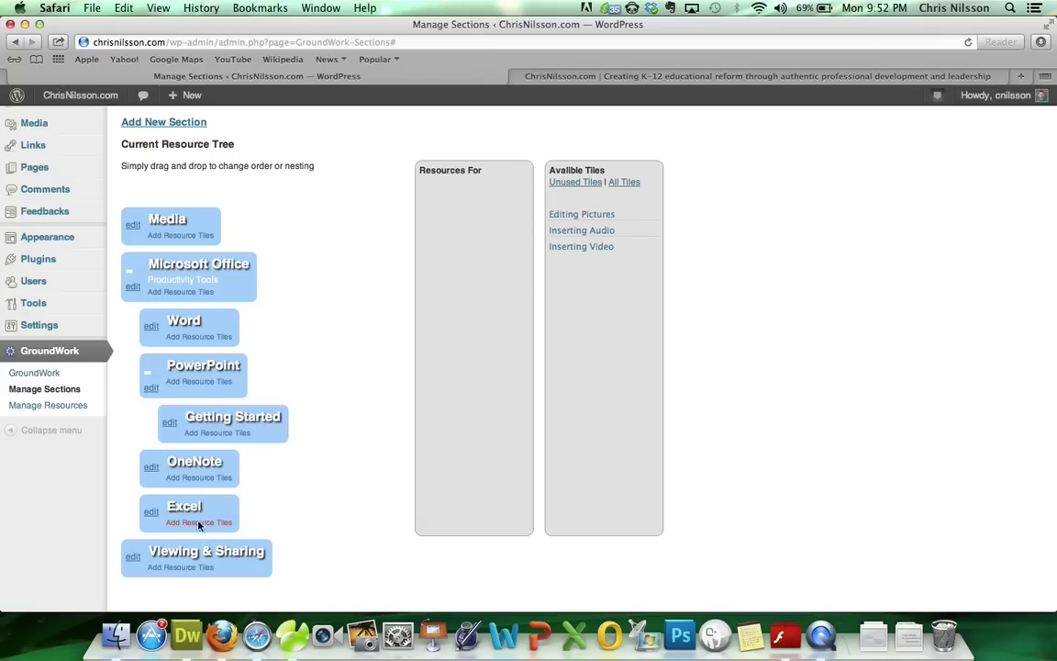
{"action": "left_click_drag", "start_coordinate": [191, 221], "coordinate": [236, 432]}
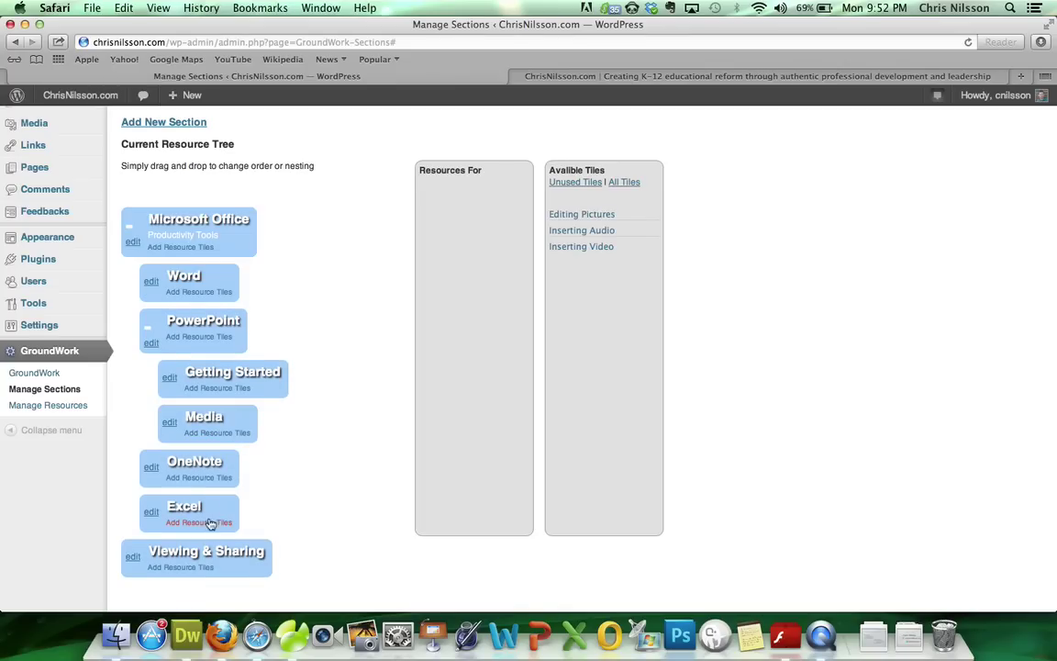
Nest Viewing & Sharing beneath PowerPoint in the resource tree, directly after Media.
{"action": "left_click_drag", "start_coordinate": [207, 552], "coordinate": [253, 463]}
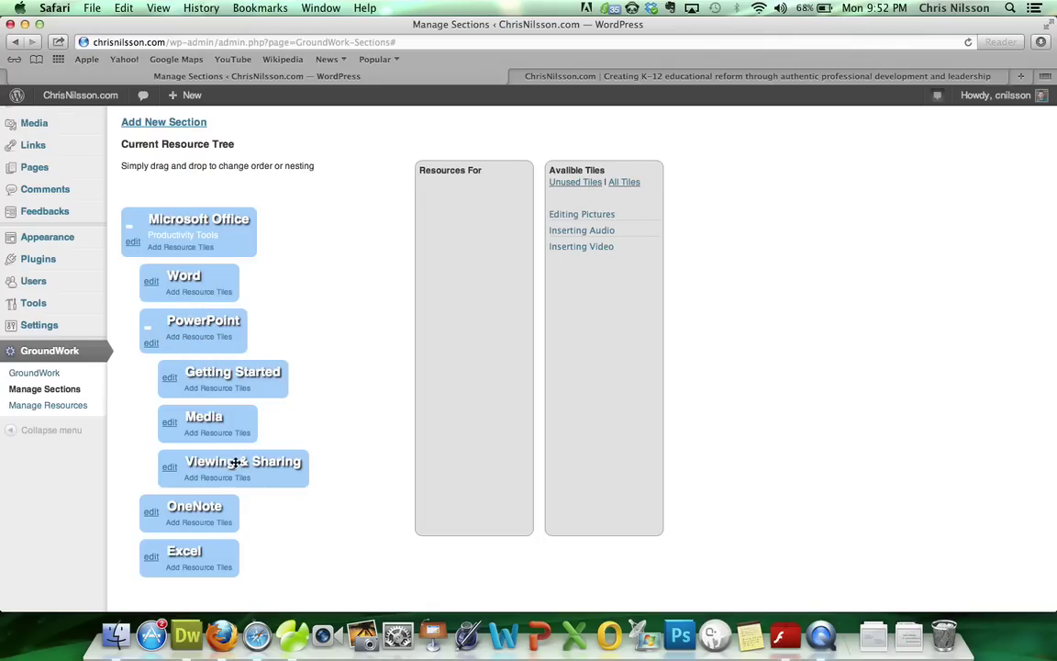
{"action": "mouse_move", "coordinate": [233, 464]}
{"action": "left_mouse_down"}
{"action": "mouse_move", "coordinate": [202, 463]}
{"action": "mouse_move", "coordinate": [235, 464]}
{"action": "mouse_move", "coordinate": [219, 466]}
{"action": "left_mouse_up"}
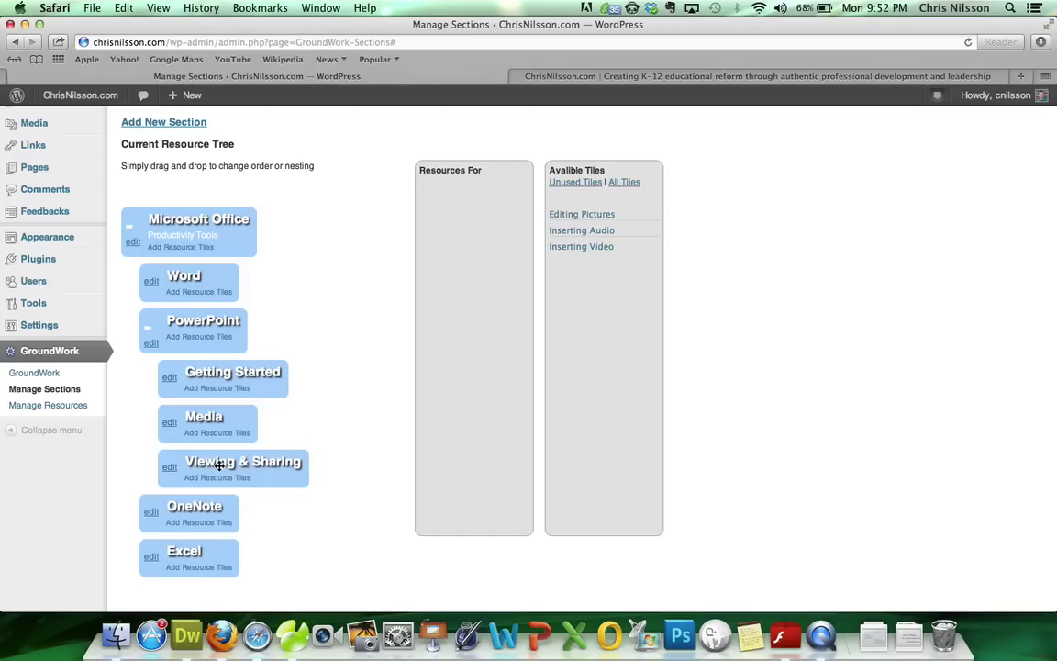
Collapse the PowerPoint and Microsoft Office branches of the resource tree and expand both again.
{"action": "left_click", "coordinate": [148, 333]}
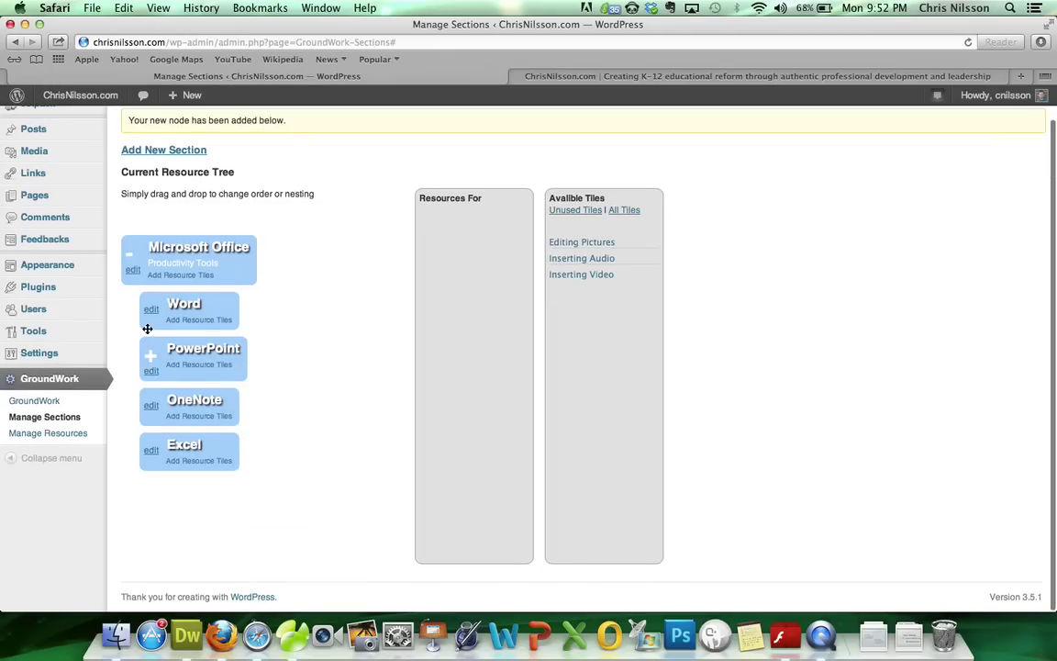
{"action": "left_click", "coordinate": [131, 258]}
{"action": "left_click", "coordinate": [130, 257]}
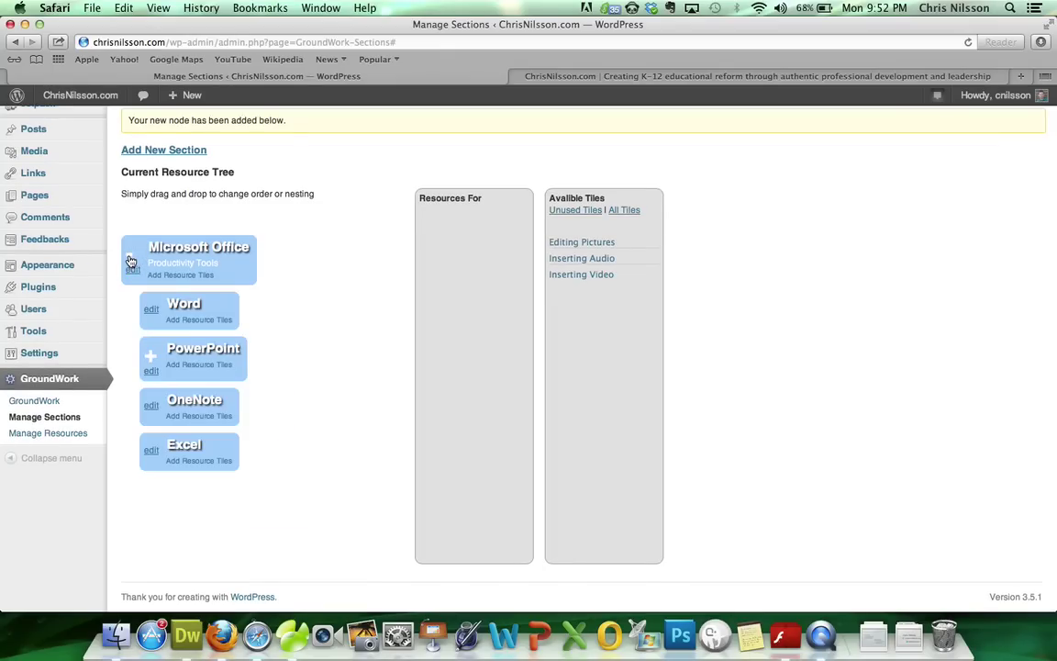
{"action": "left_click", "coordinate": [152, 357]}
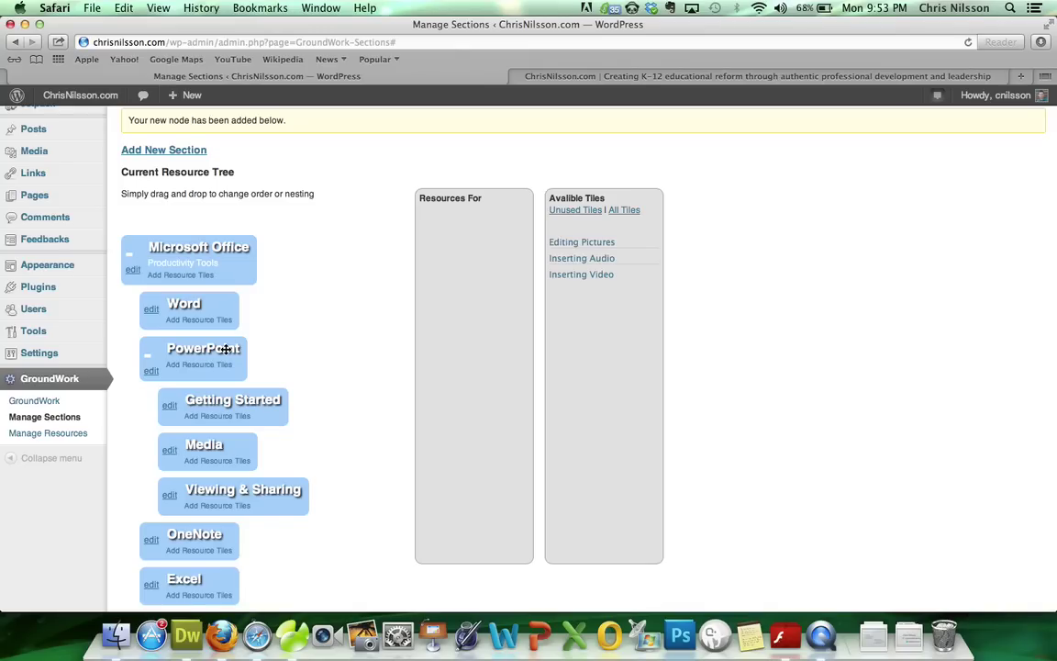
Move PowerPoint with its subsections out to the tree's top level and back beneath Microsoft Office, between Word and OneNote.
{"action": "left_click_drag", "start_coordinate": [226, 349], "coordinate": [192, 395]}
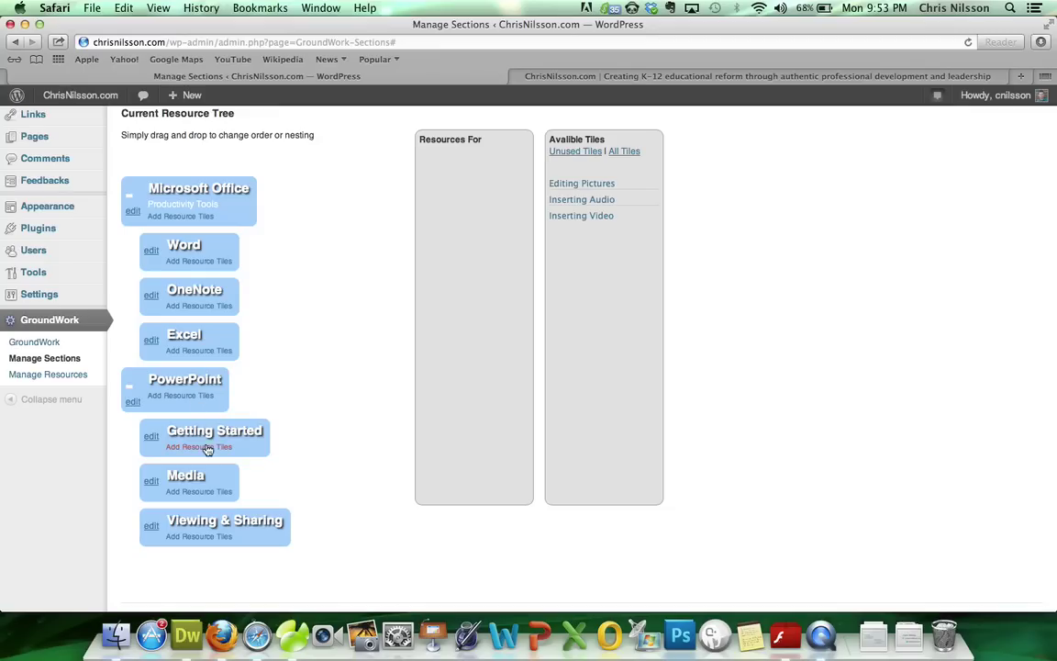
{"action": "left_click_drag", "start_coordinate": [192, 384], "coordinate": [213, 346]}
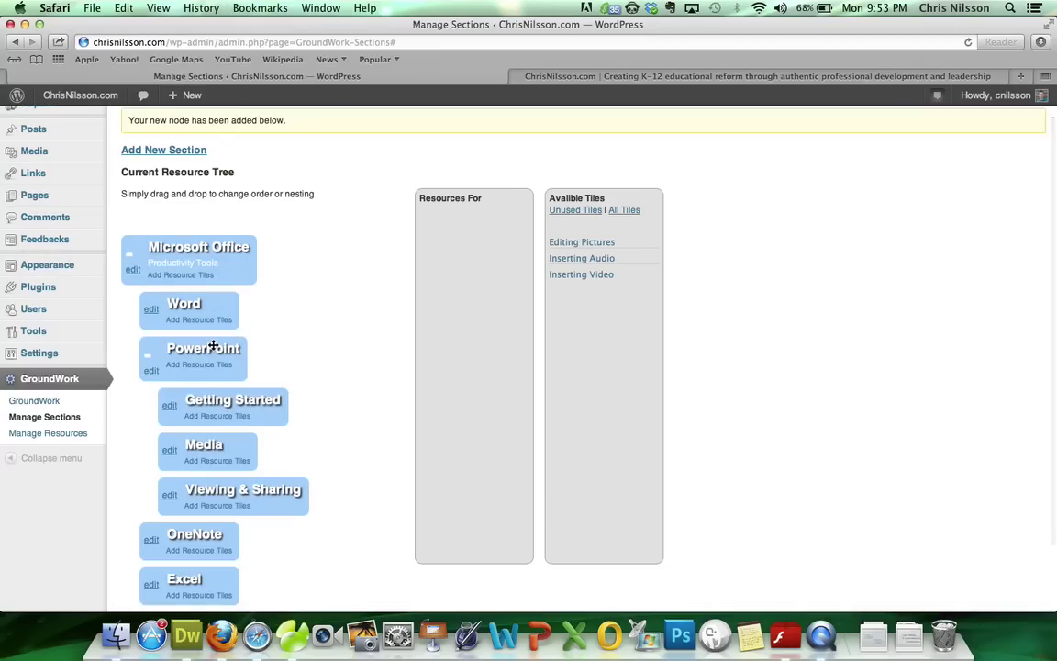
Collapse the PowerPoint branch and the whole Microsoft Office branch in the resource tree.
{"action": "left_click", "coordinate": [147, 355]}
{"action": "left_click", "coordinate": [131, 260]}
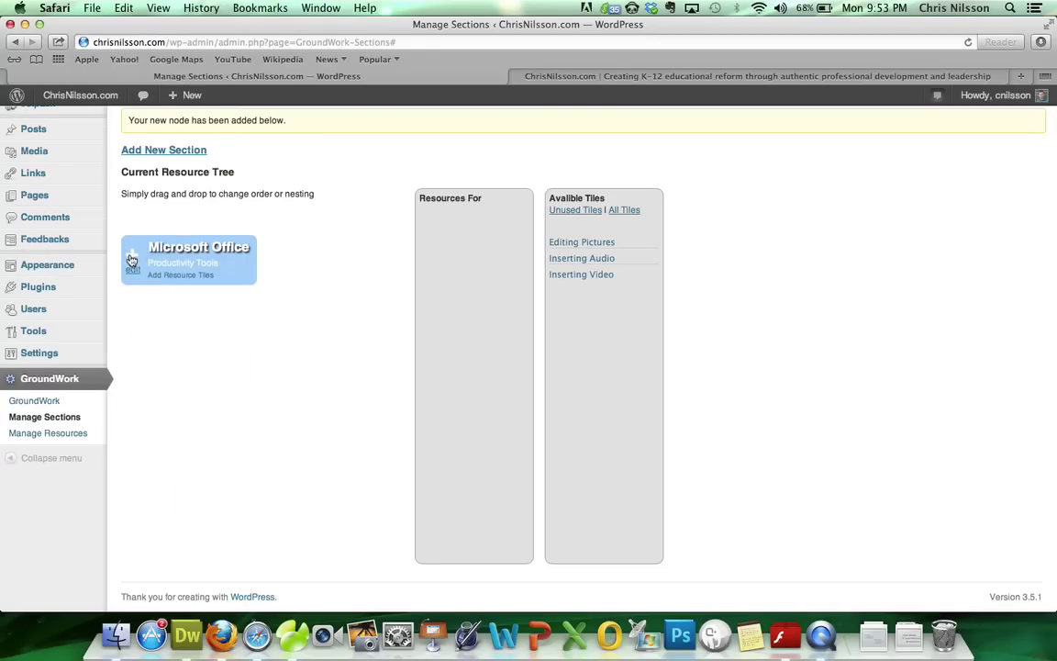